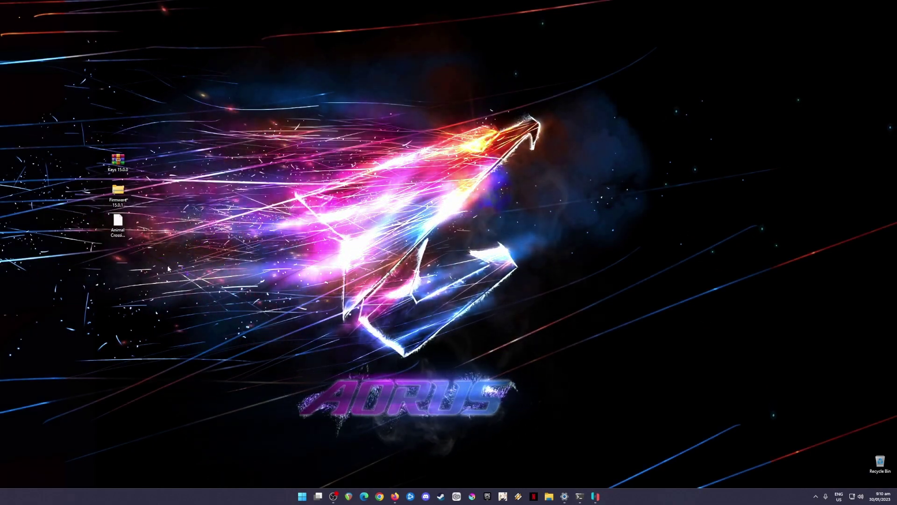
click(118, 225)
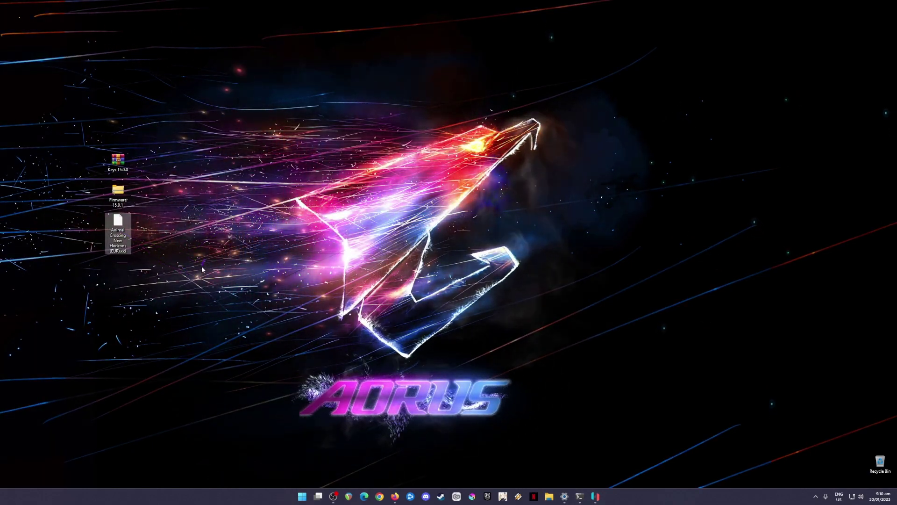
drag(185, 121, 99, 263)
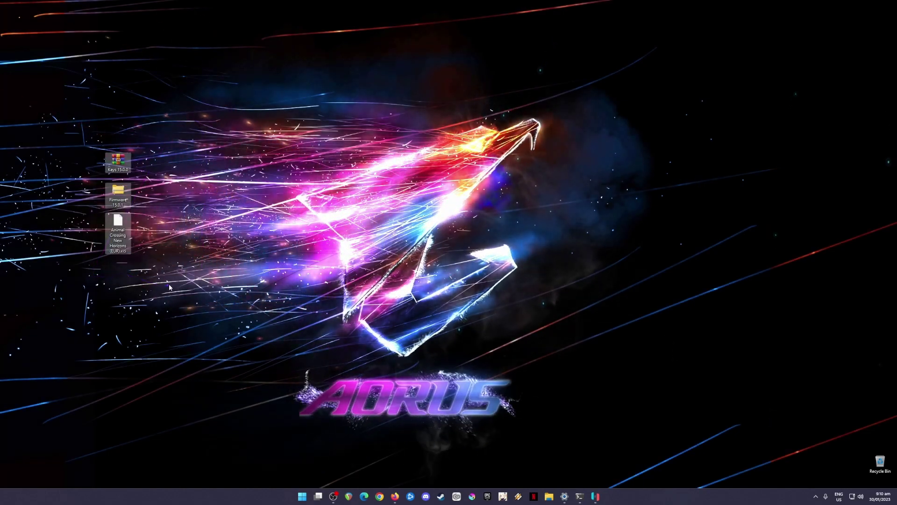
click(595, 495)
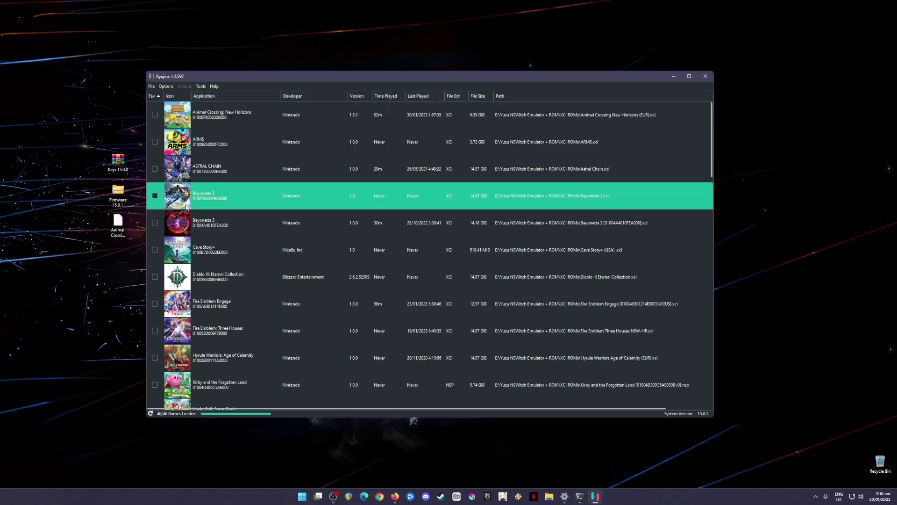
drag(81, 147, 138, 272)
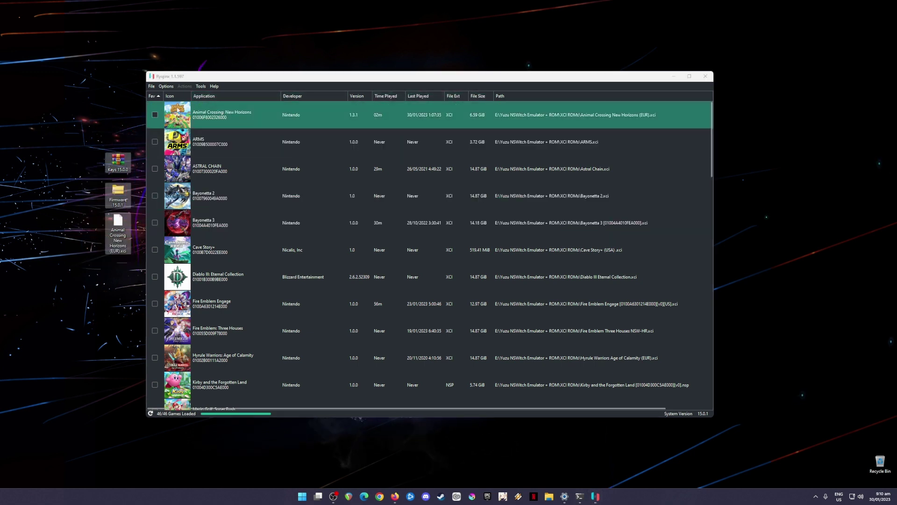
click(325, 123)
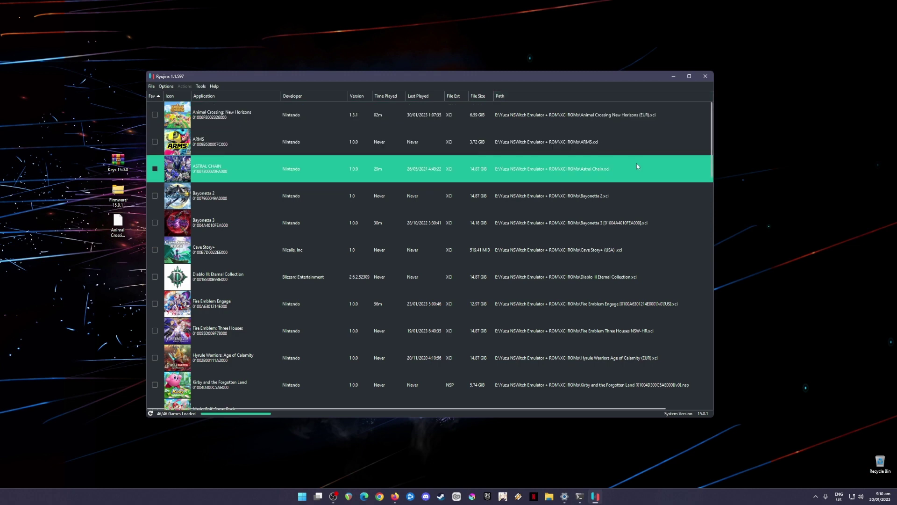
click(673, 76)
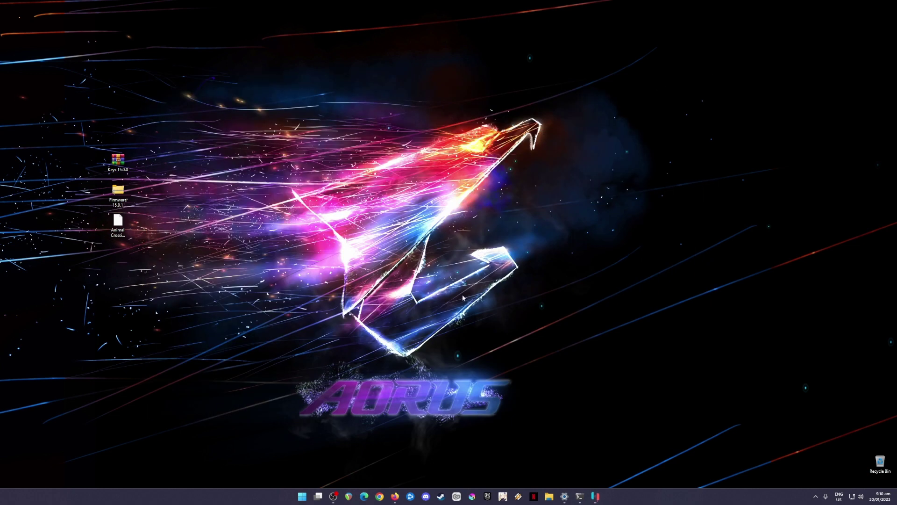
Switch to Firefox, search Google for "ryujinx emulator" and view the Download page of the official Ryujinx site.
click(395, 496)
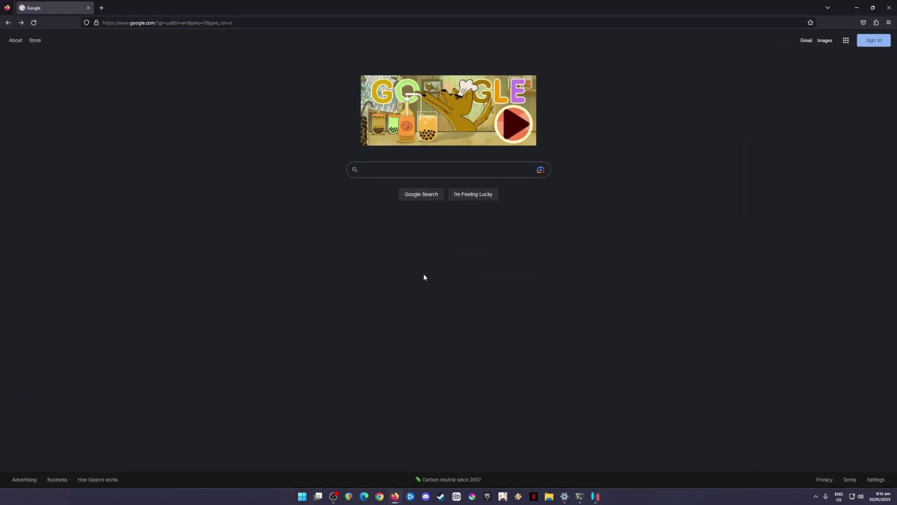
text(ryujinx )
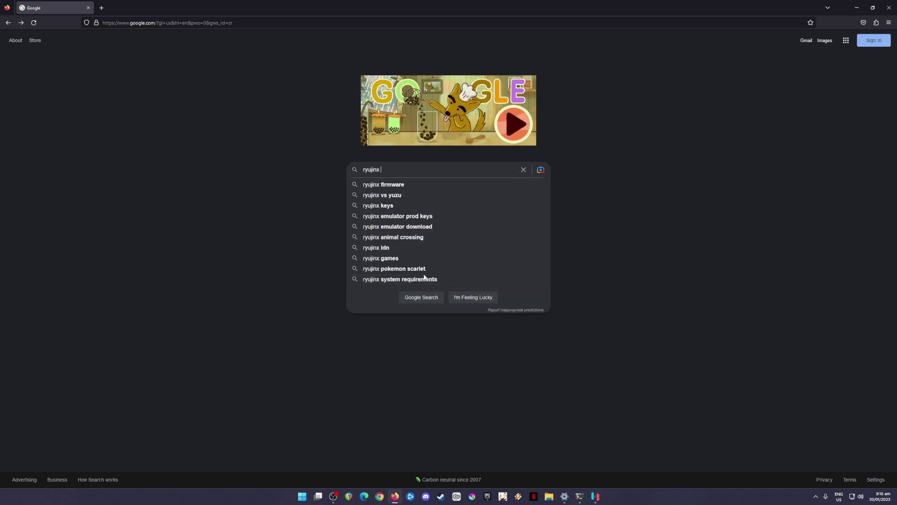
text(emulator)
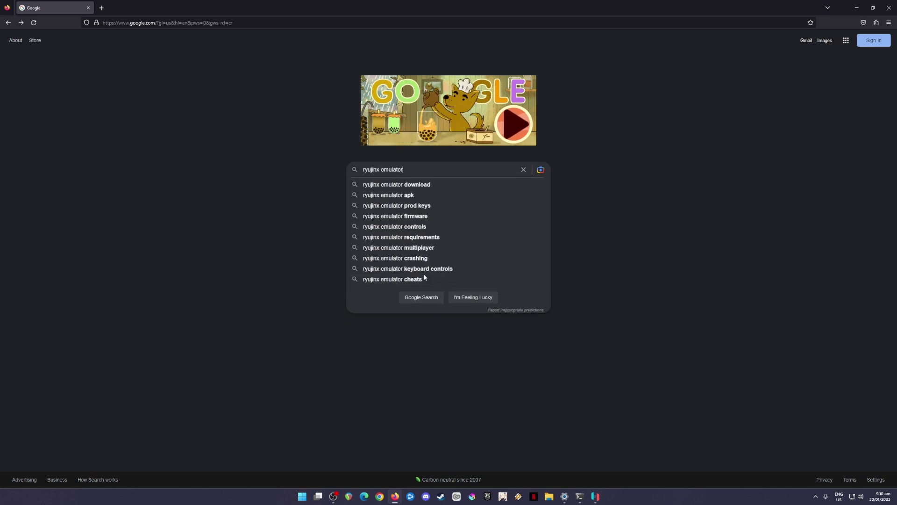
key(Return)
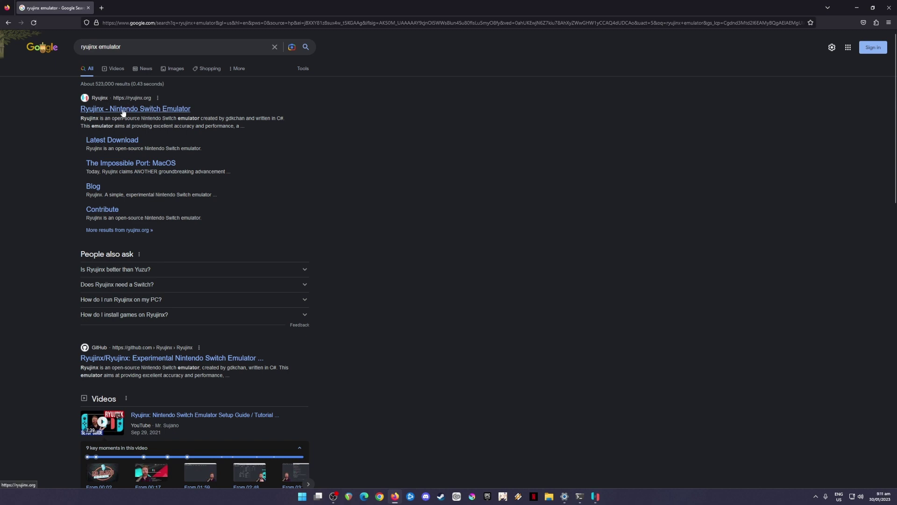
click(123, 110)
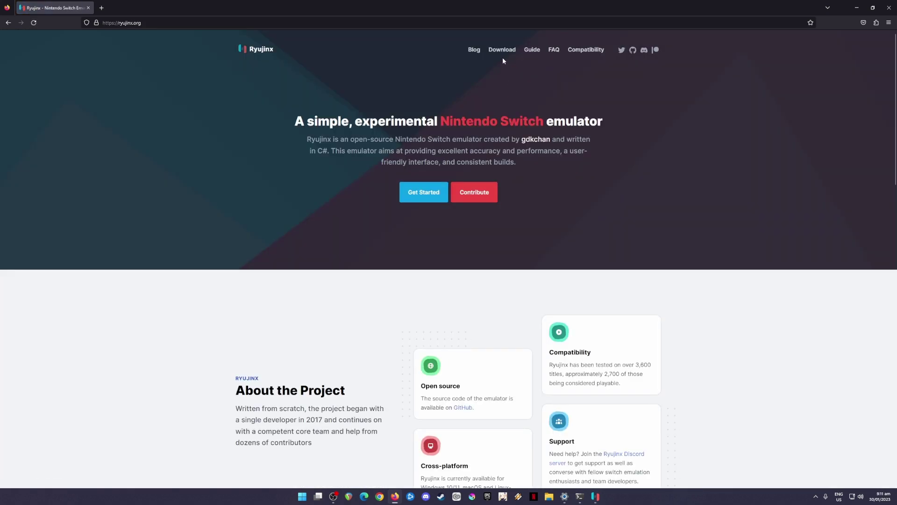
click(504, 50)
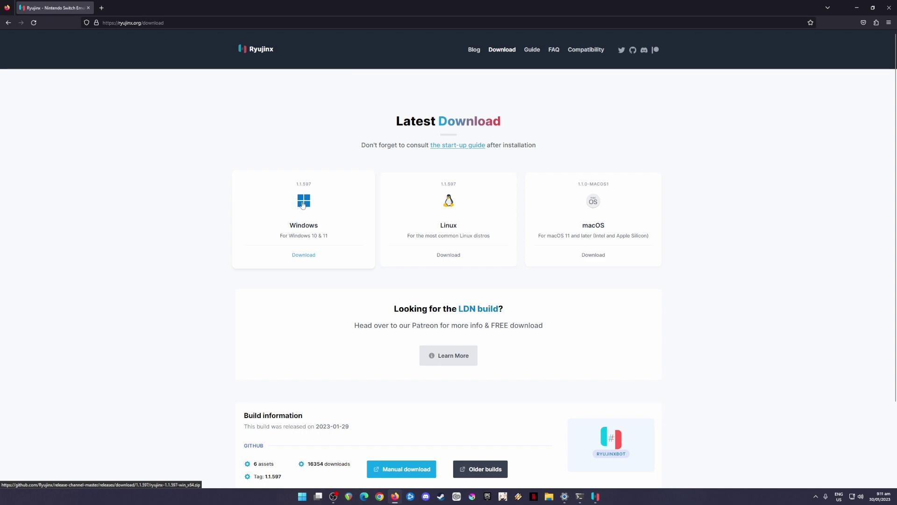
click(856, 8)
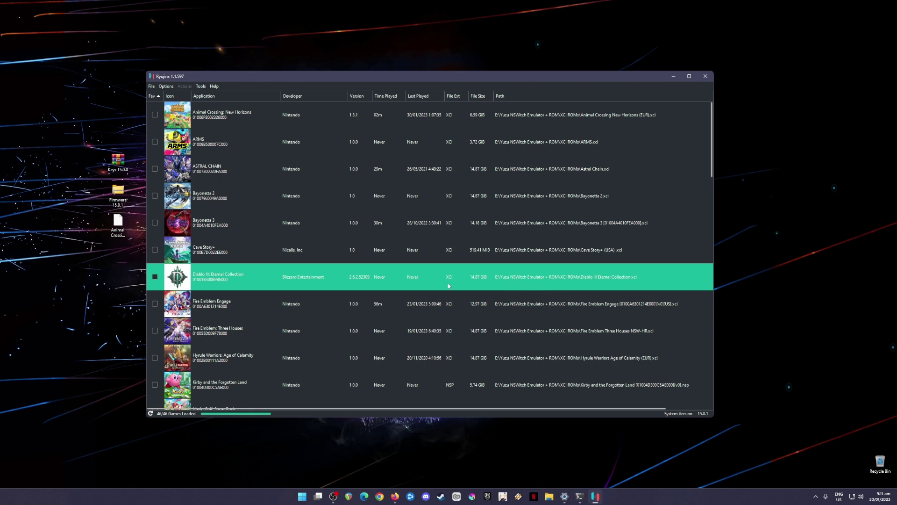
drag(73, 136, 134, 261)
drag(57, 123, 139, 291)
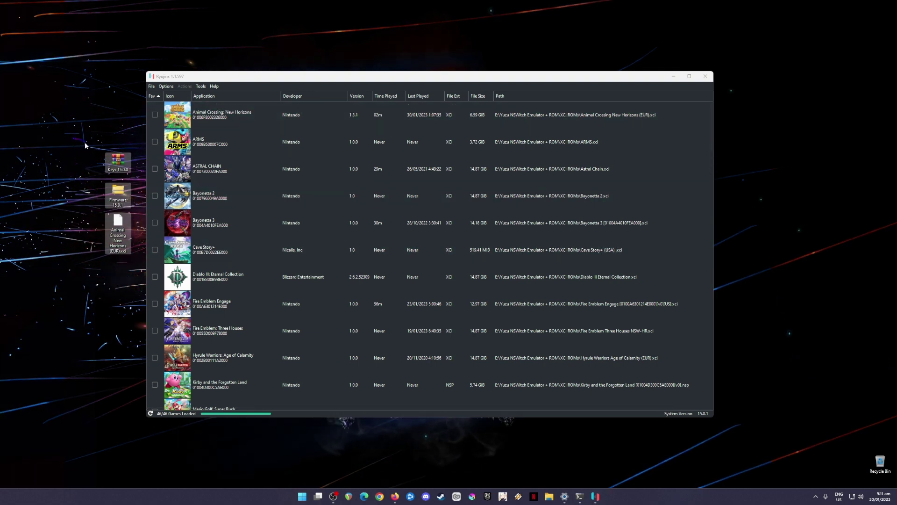
drag(80, 138, 131, 175)
drag(76, 179, 131, 205)
drag(63, 134, 134, 204)
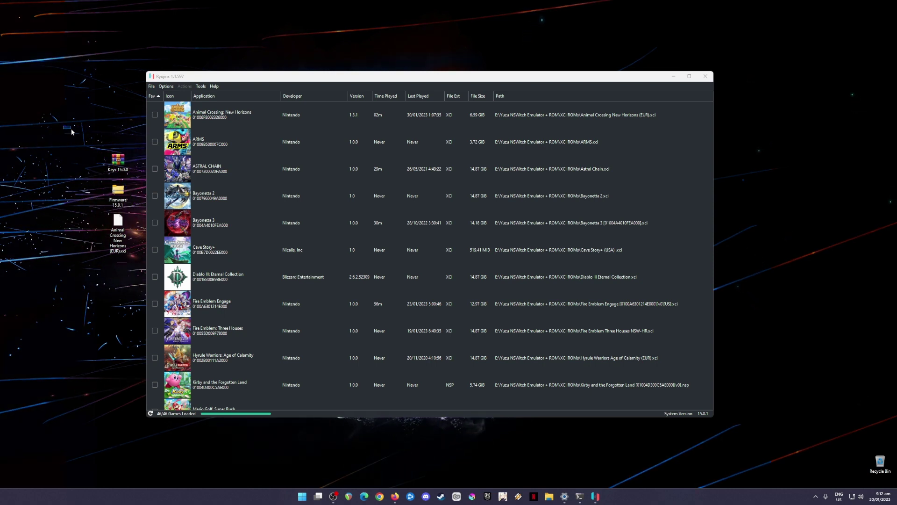
drag(73, 133, 138, 205)
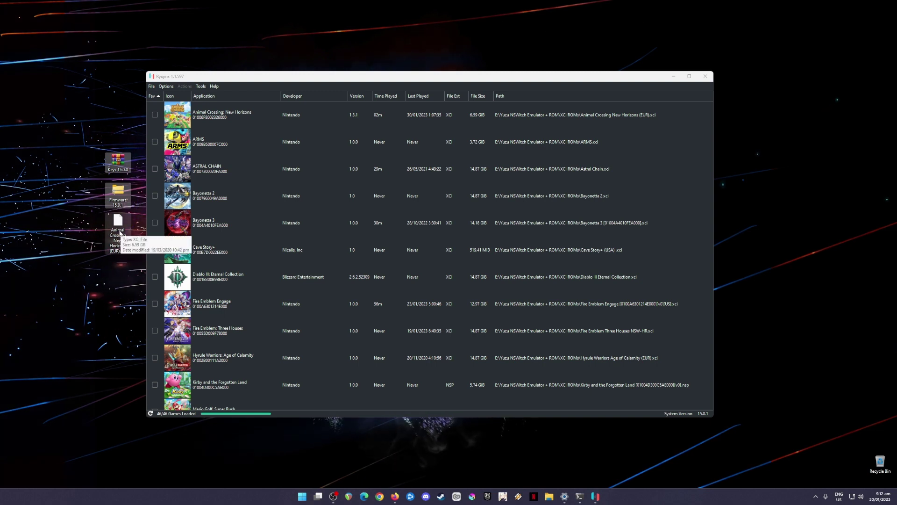
click(114, 251)
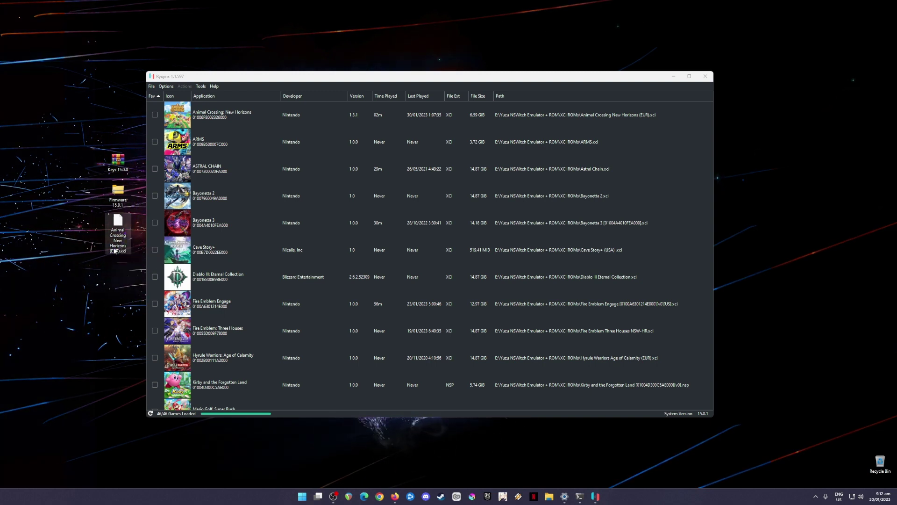
click(213, 80)
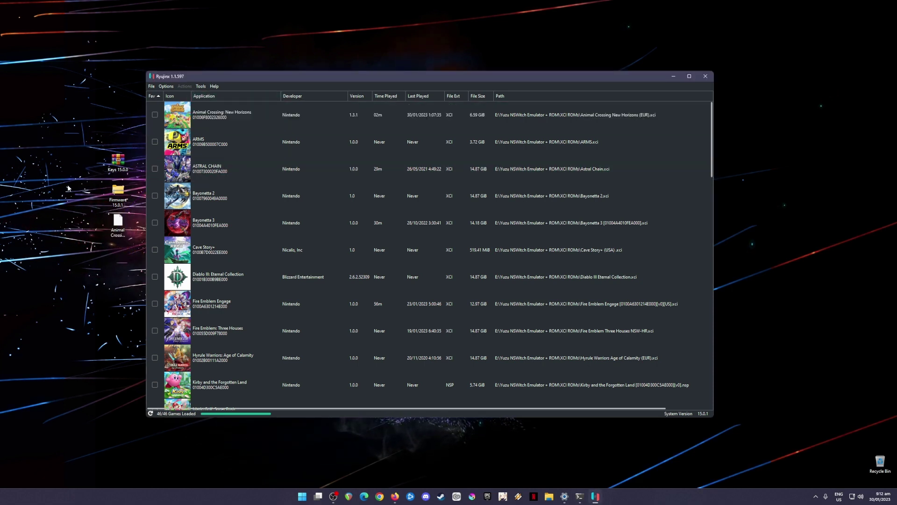
drag(74, 133, 132, 226)
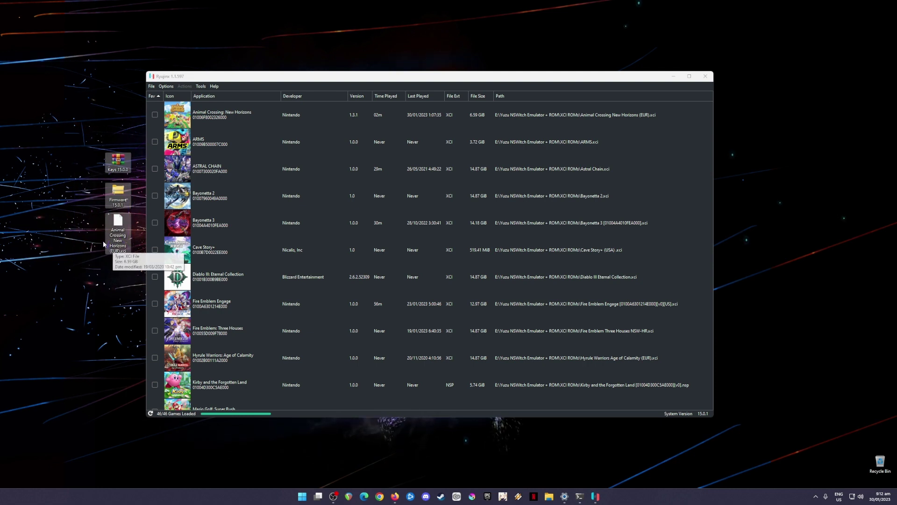
drag(80, 123, 134, 225)
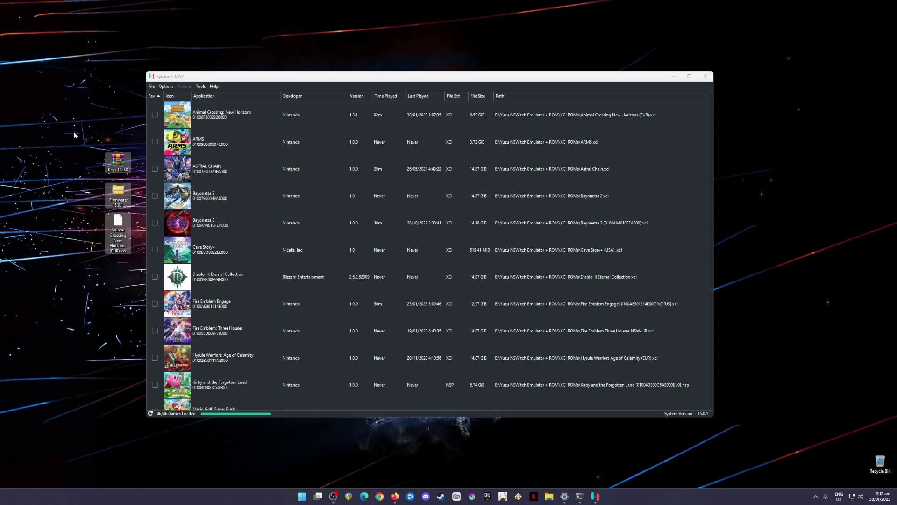
drag(66, 130, 133, 209)
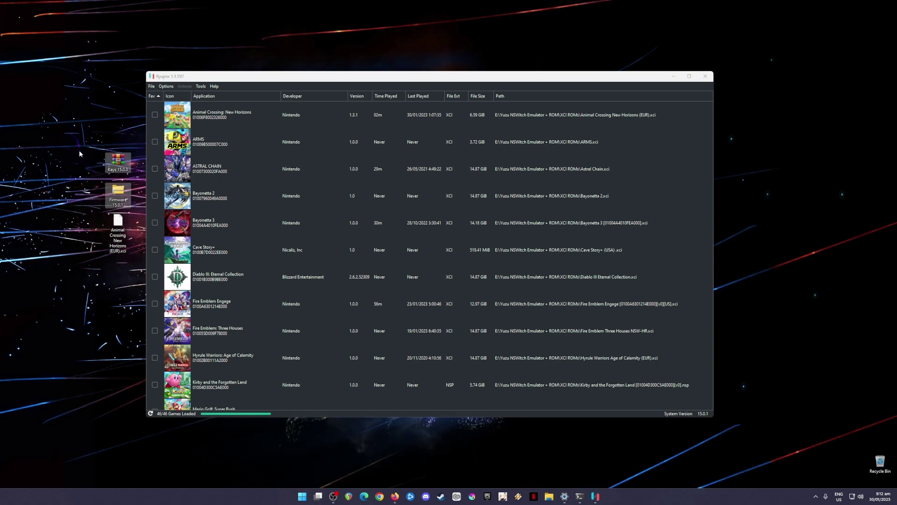
click(118, 229)
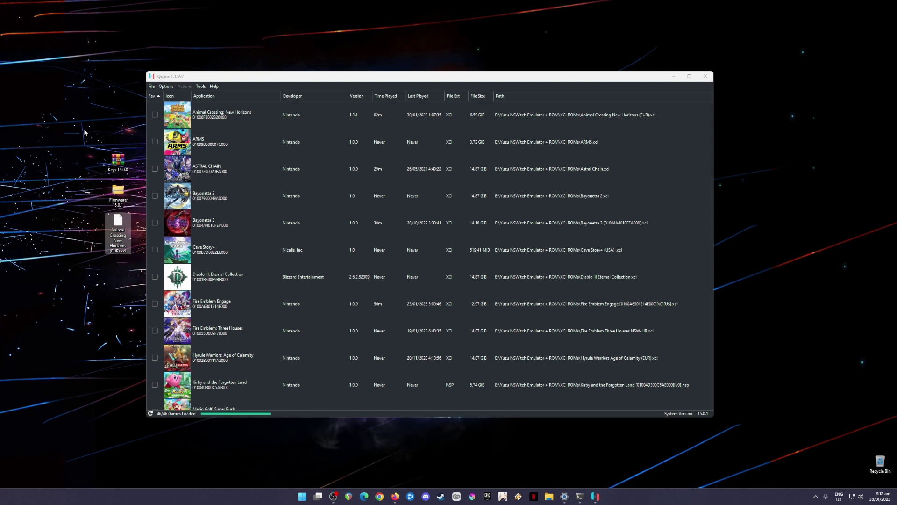
drag(62, 119, 136, 276)
drag(86, 133, 137, 256)
click(673, 78)
click(674, 77)
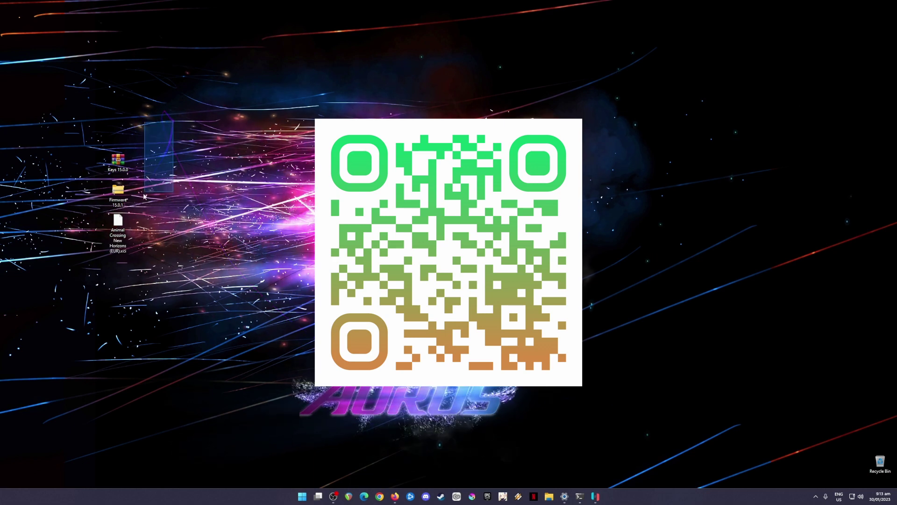
drag(162, 121, 89, 261)
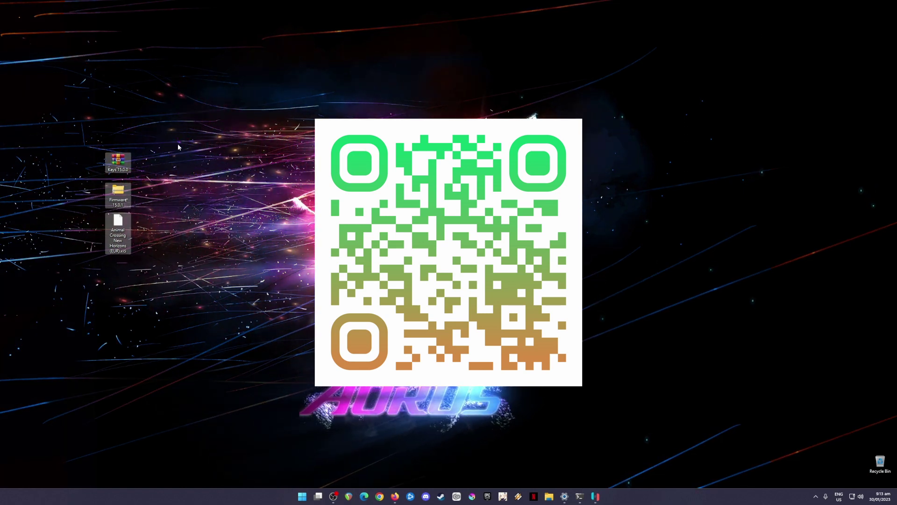
click(144, 257)
click(118, 233)
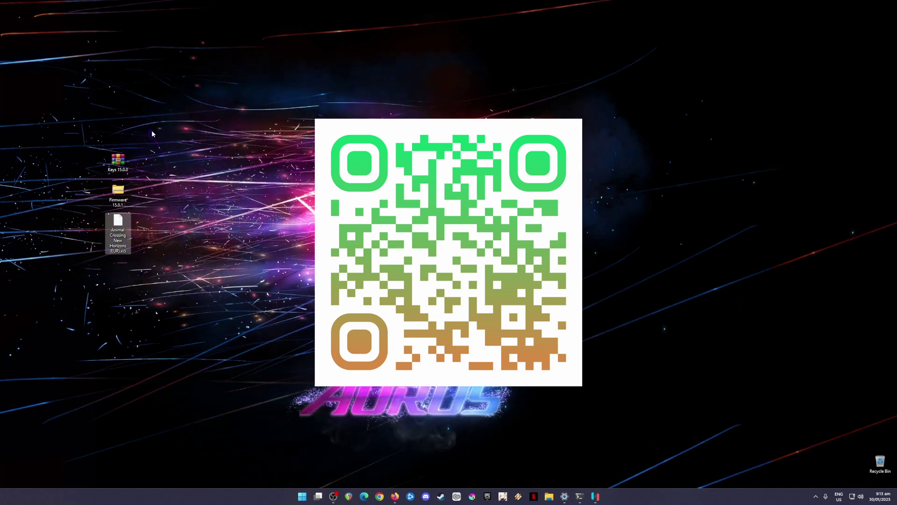
drag(152, 131, 86, 203)
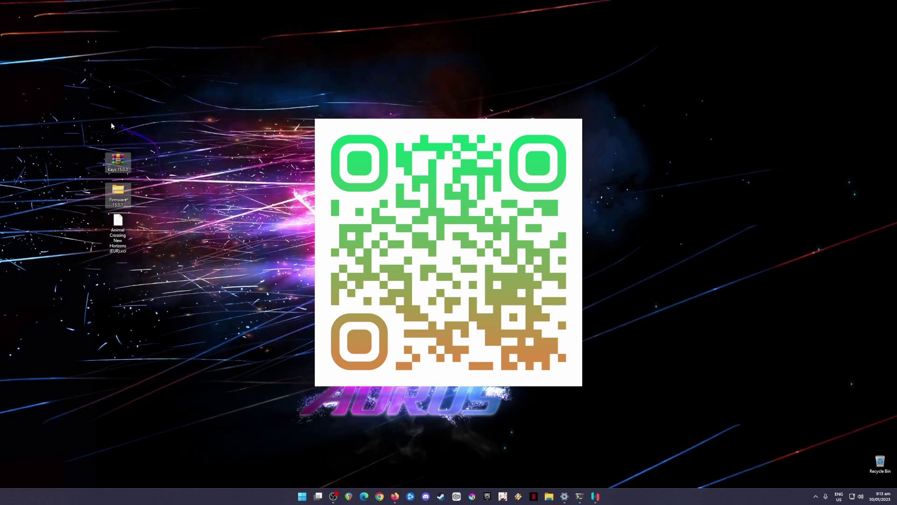
drag(73, 118, 159, 261)
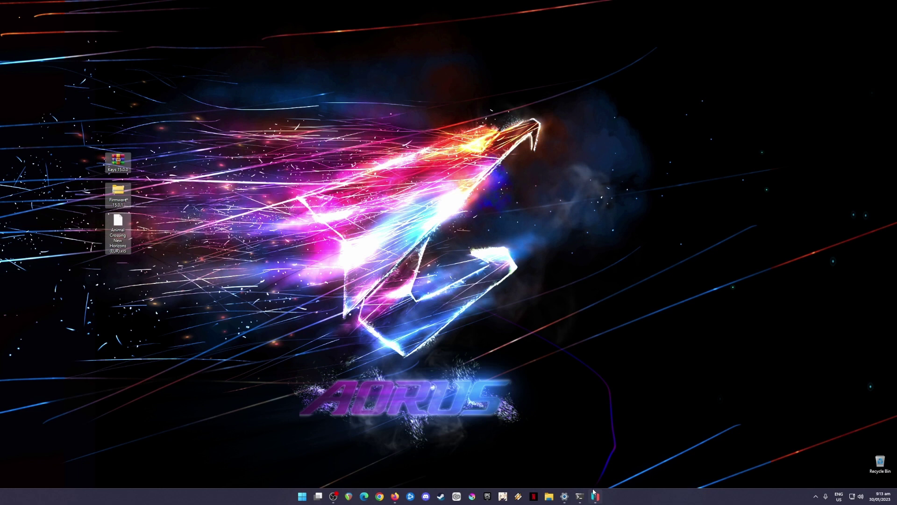
Switch to Ryujinx, open its data folder and go into the system folder.
click(595, 495)
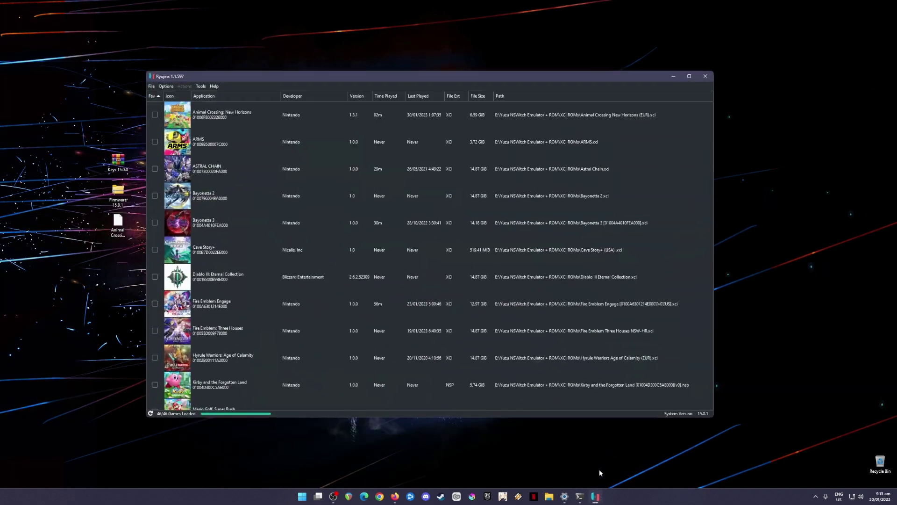
drag(75, 132, 138, 267)
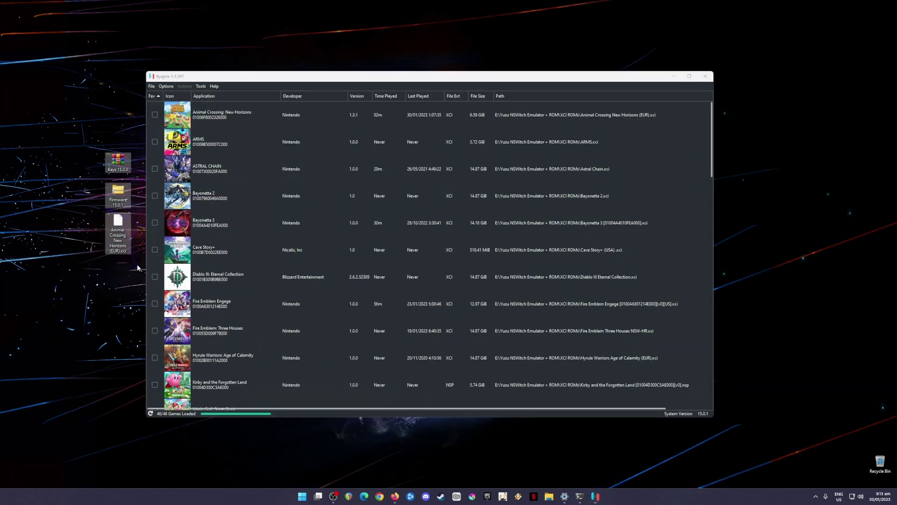
click(192, 76)
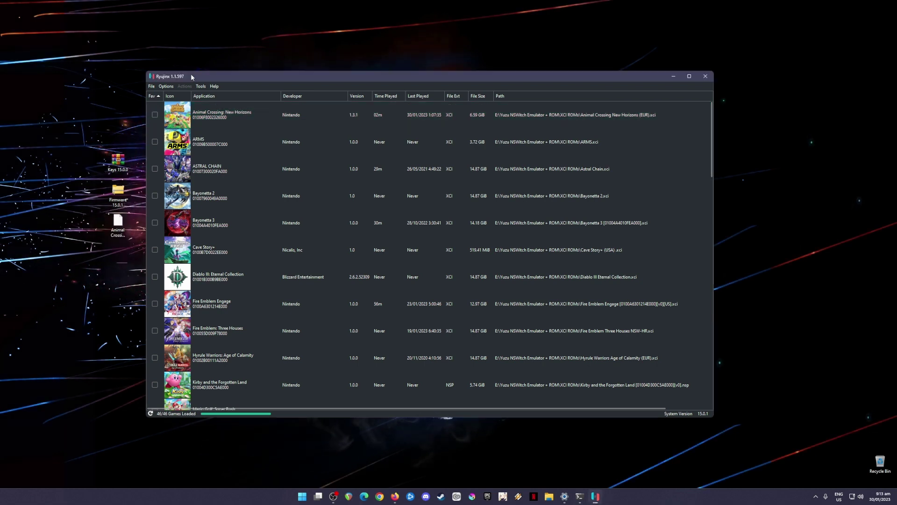
click(152, 87)
click(180, 126)
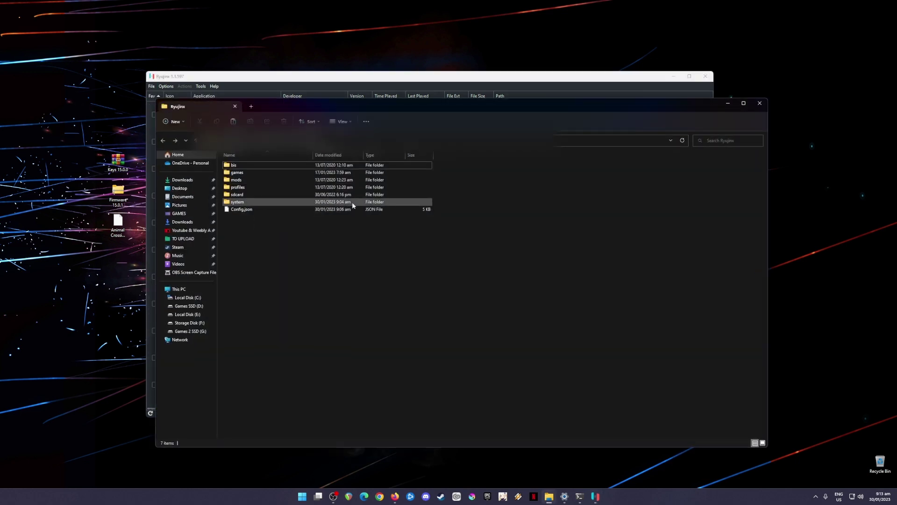
double_click(352, 202)
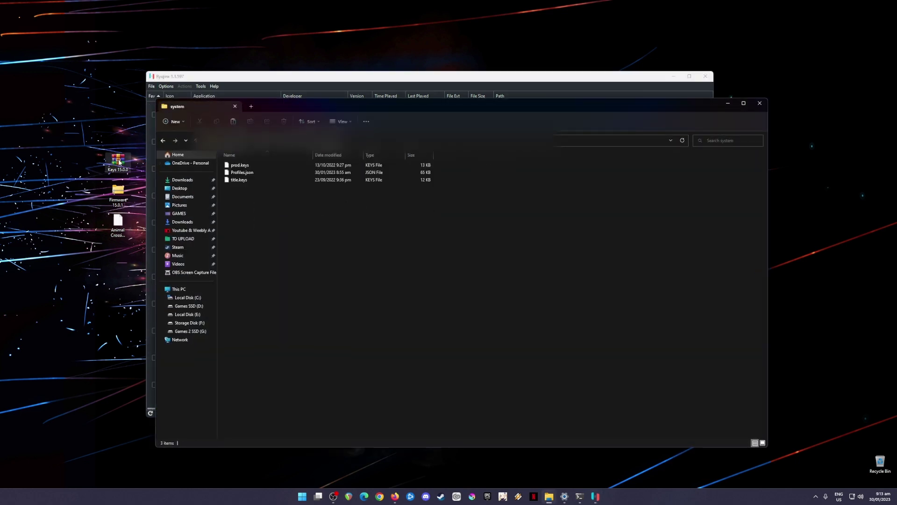
Copy prod.keys and title.keys from the Keys 15.0.0 archive on the desktop into the system folder, and close the folder window.
double_click(119, 162)
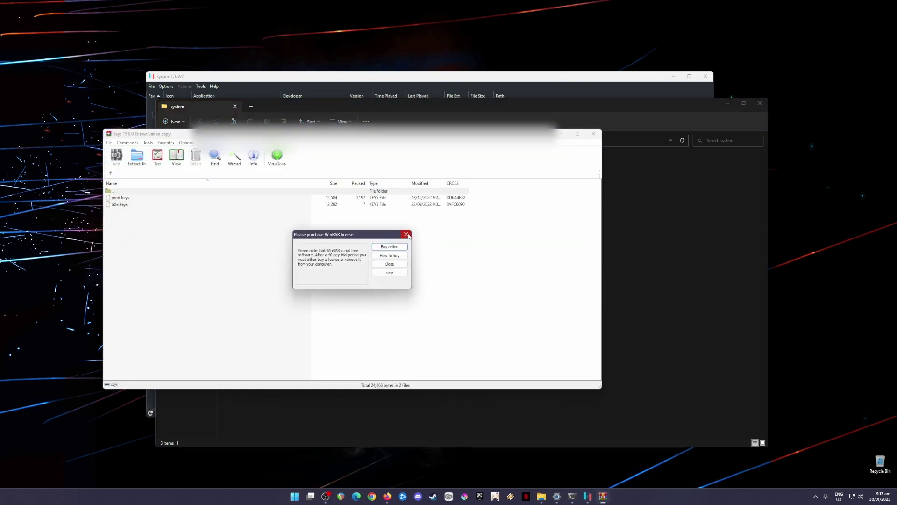
click(408, 235)
key(ctrl+a)
drag(120, 203, 602, 218)
click(497, 195)
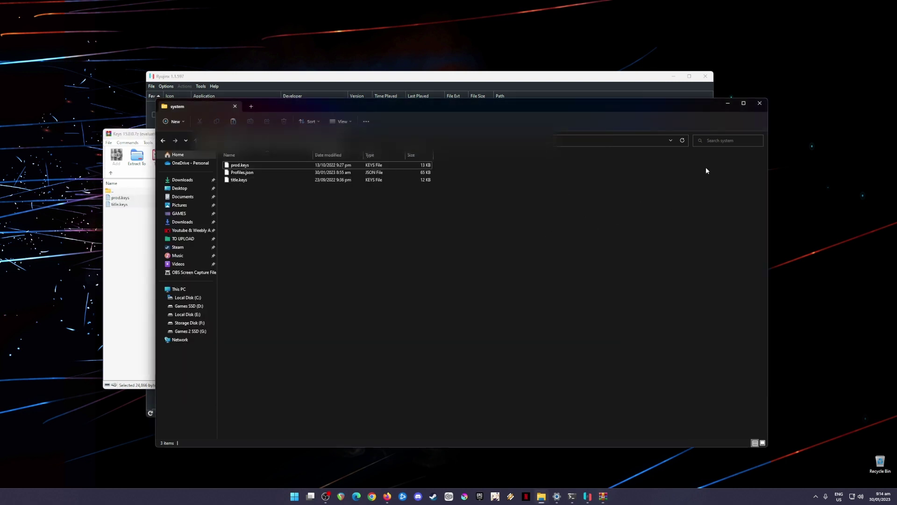
click(759, 104)
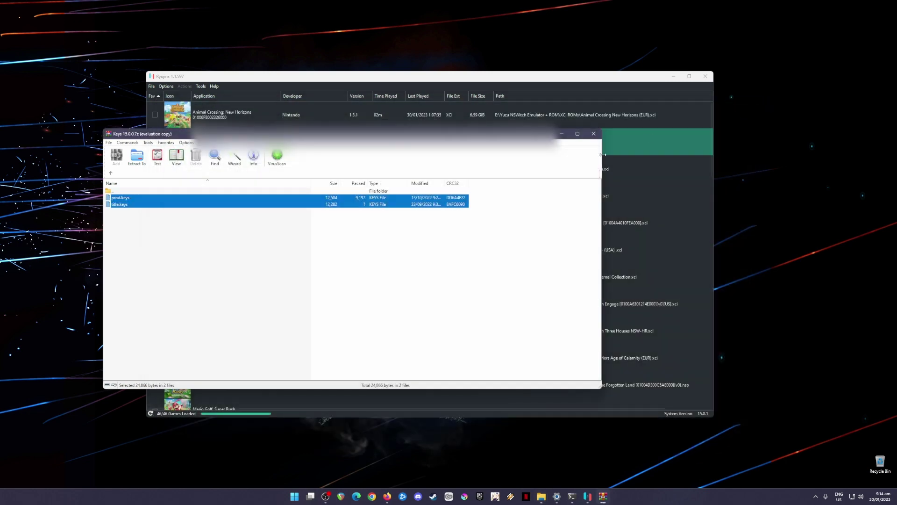
Close the keys archive and install the Firmware 15.0.1 ZIP from the Latest Keys & Firmware folder in Ryujinx.
click(594, 132)
click(112, 196)
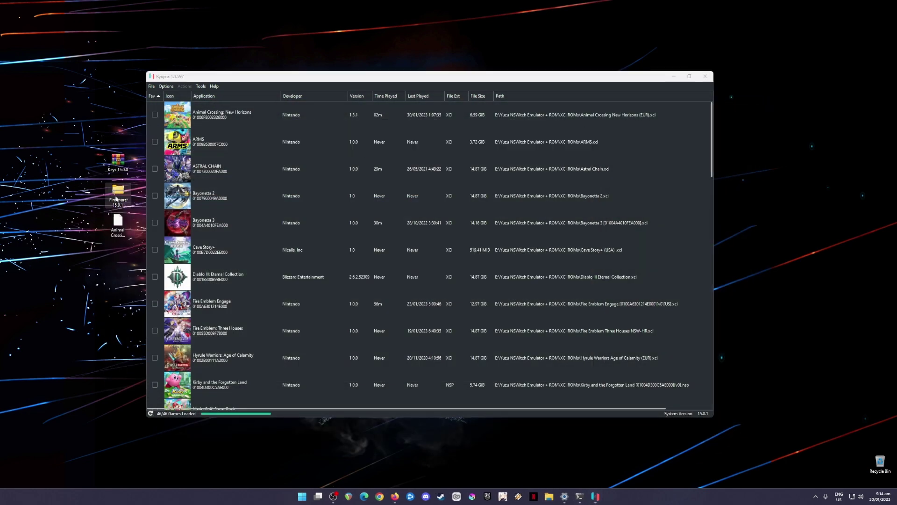
click(195, 74)
click(200, 87)
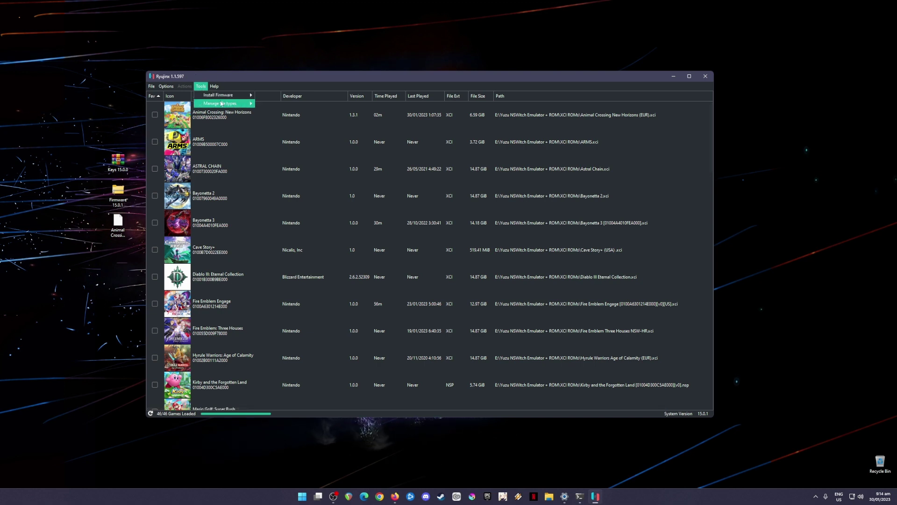
mouse_move(224, 96)
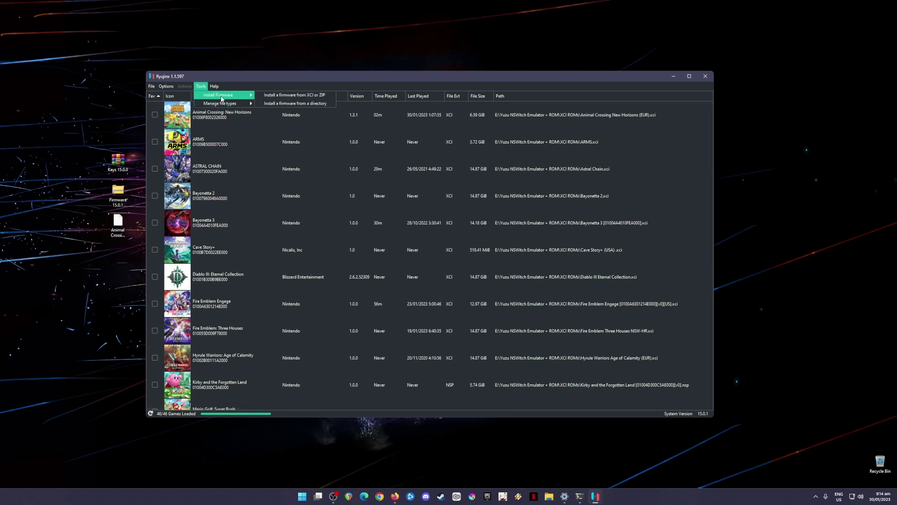
click(319, 97)
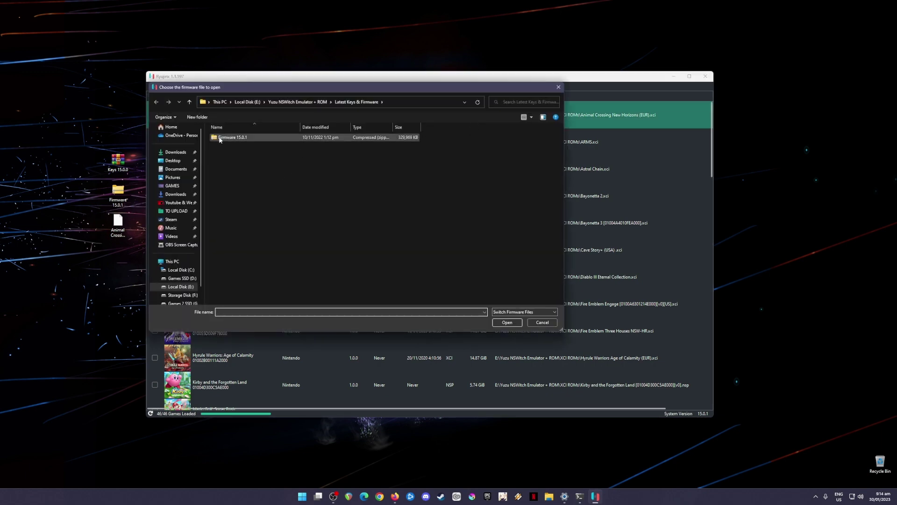
double_click(293, 139)
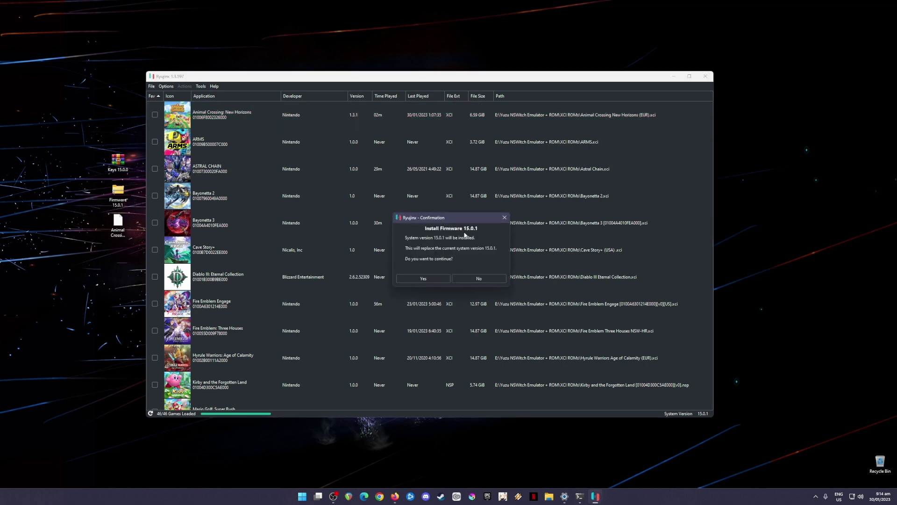
click(424, 280)
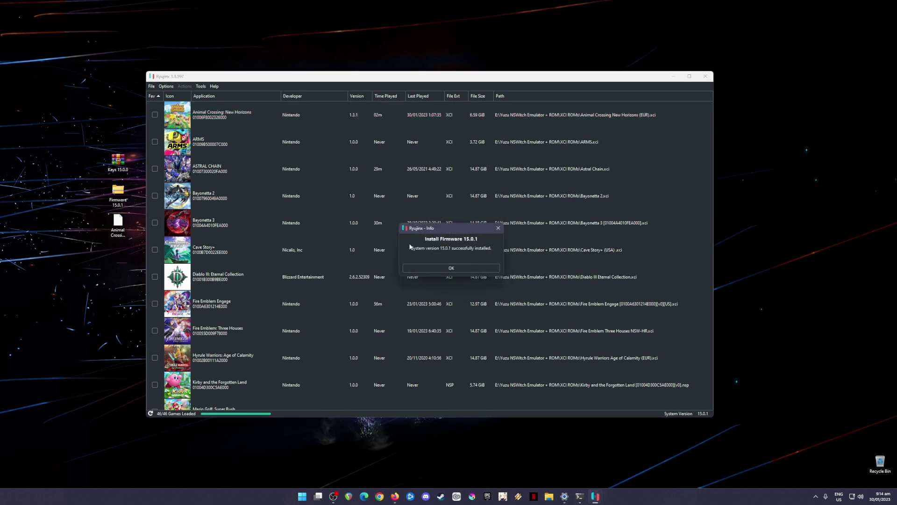
click(452, 269)
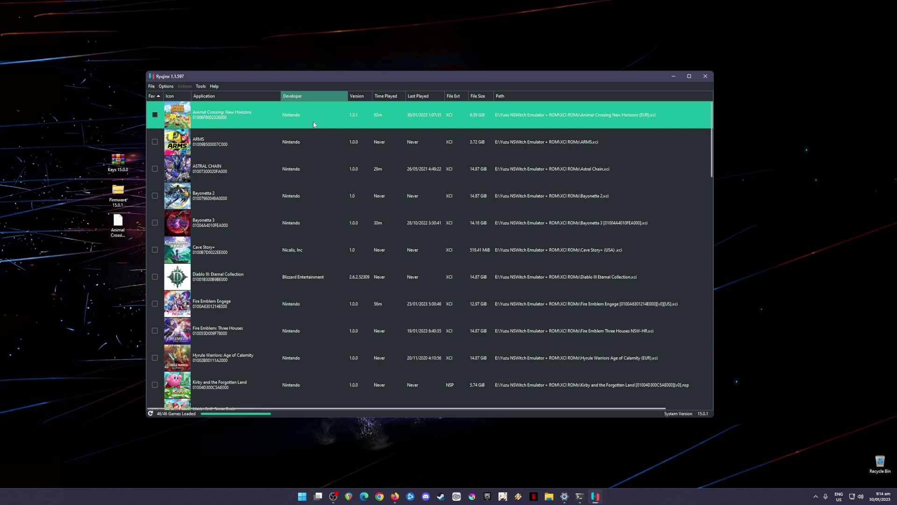
Open the Ryujinx settings and select the XCI ROMs folder in the list of game directories.
click(166, 87)
click(180, 134)
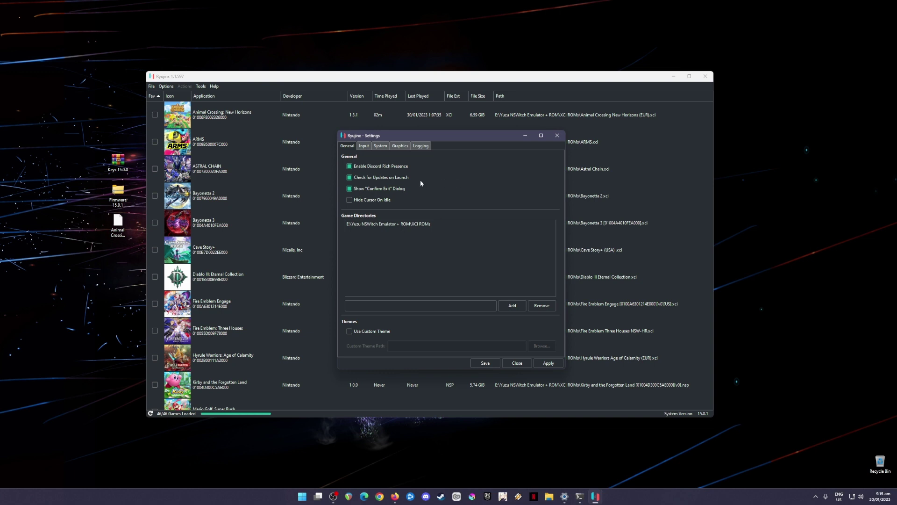
click(354, 223)
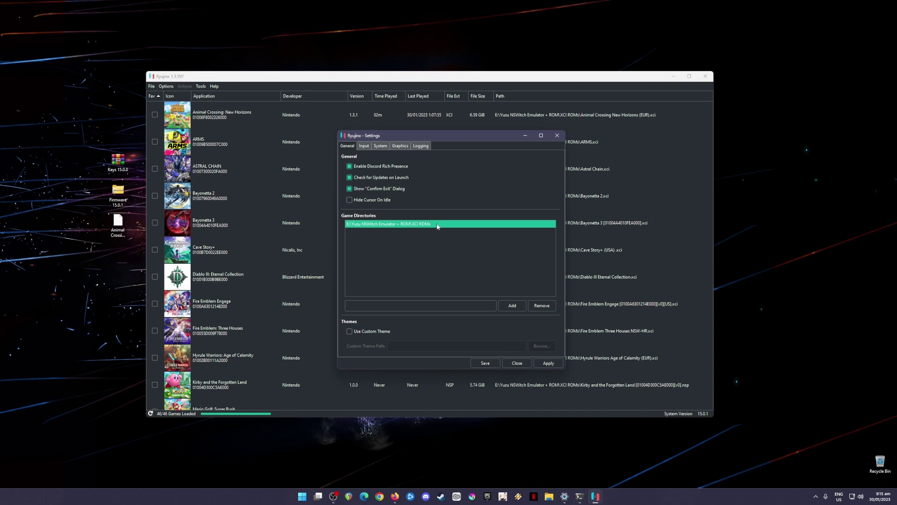
Configure Player 1 to use the Nintendo Switch Pro Controller as input device and save the controller settings.
click(364, 146)
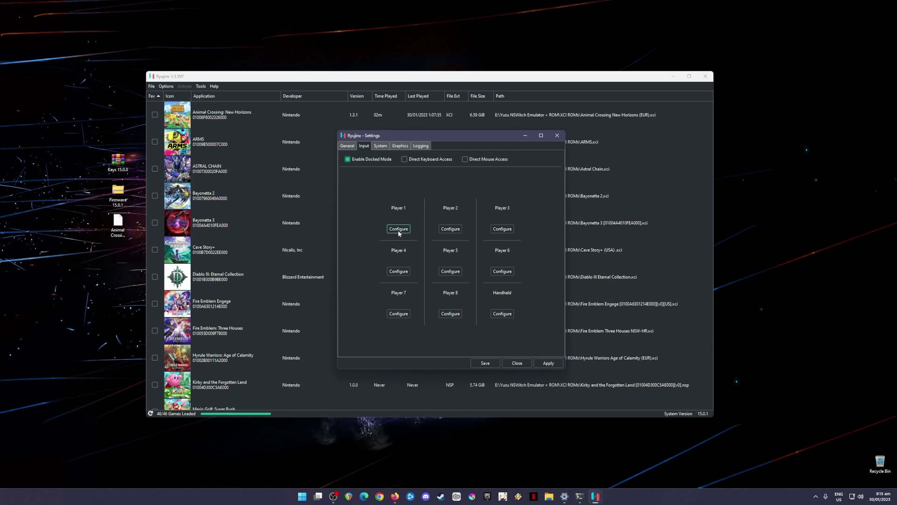
key(Return)
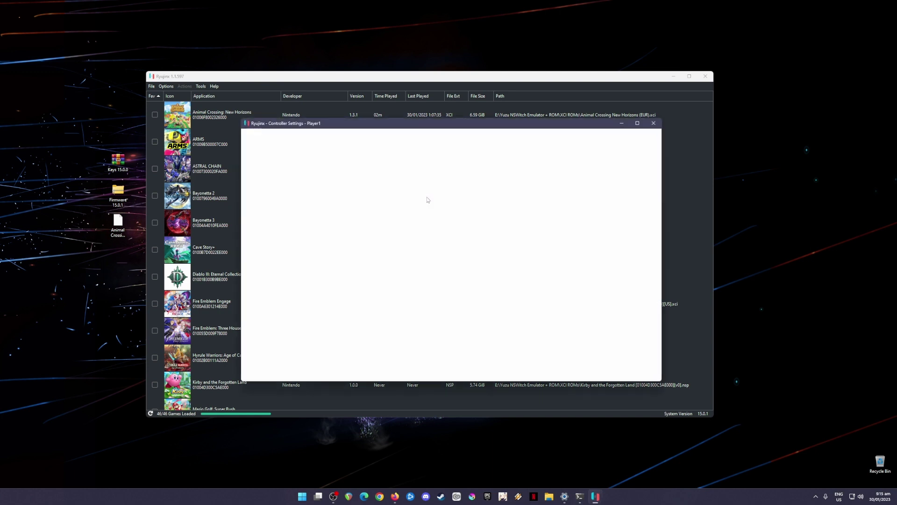
click(356, 138)
click(355, 139)
click(355, 139)
click(327, 156)
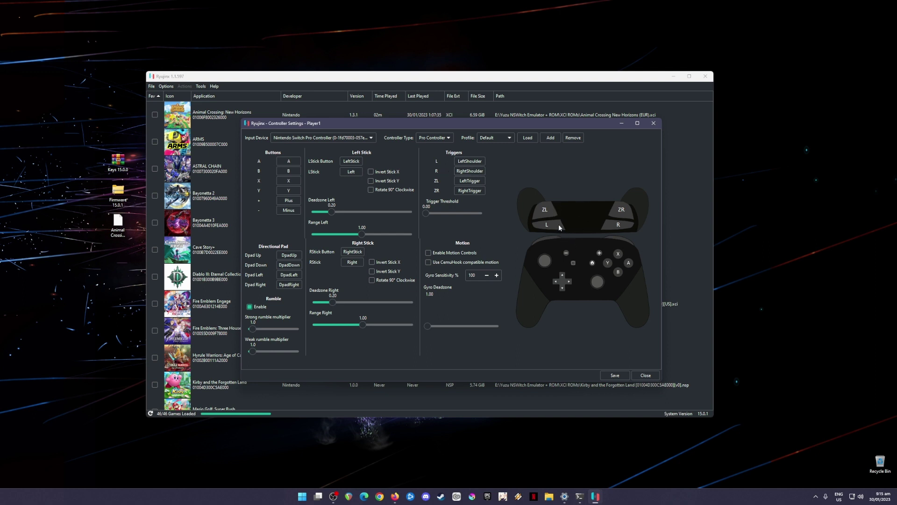
click(615, 376)
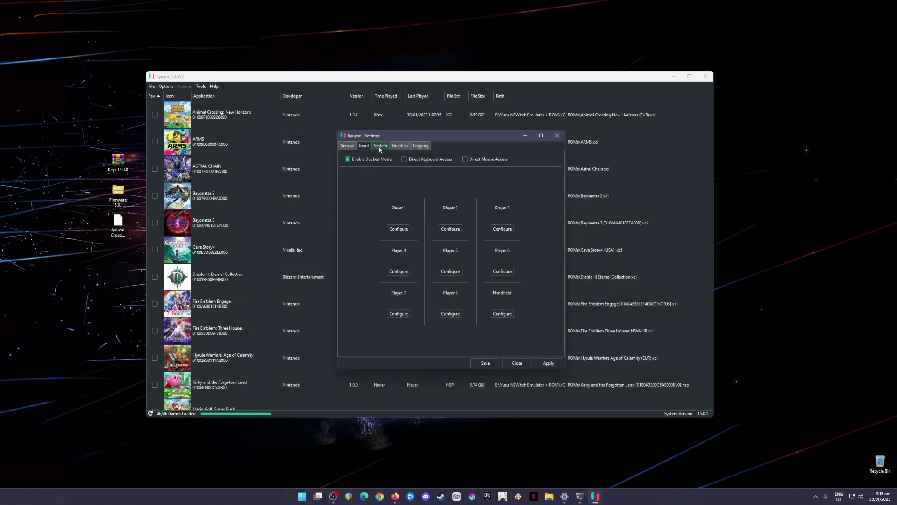
Review the system settings, set the graphics resolution scale to 2x (1440p/2160p) and save the settings.
click(380, 145)
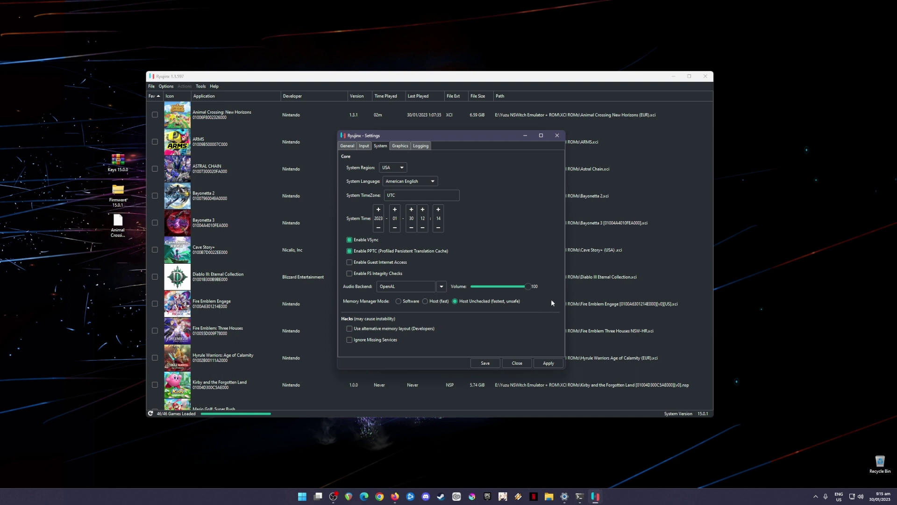
click(400, 145)
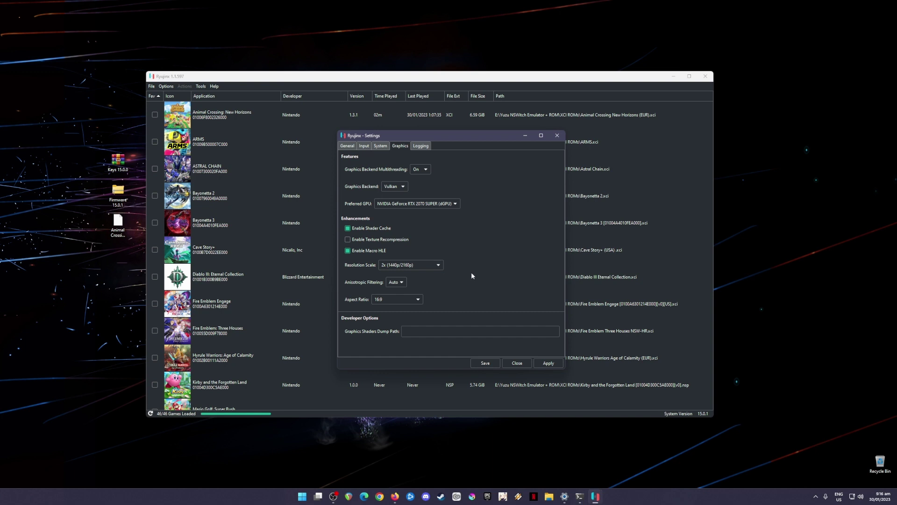
click(439, 265)
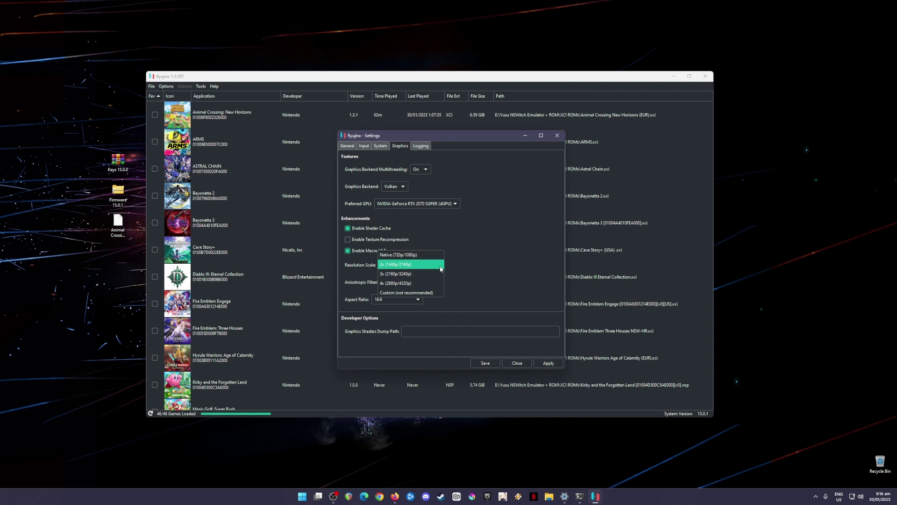
click(396, 264)
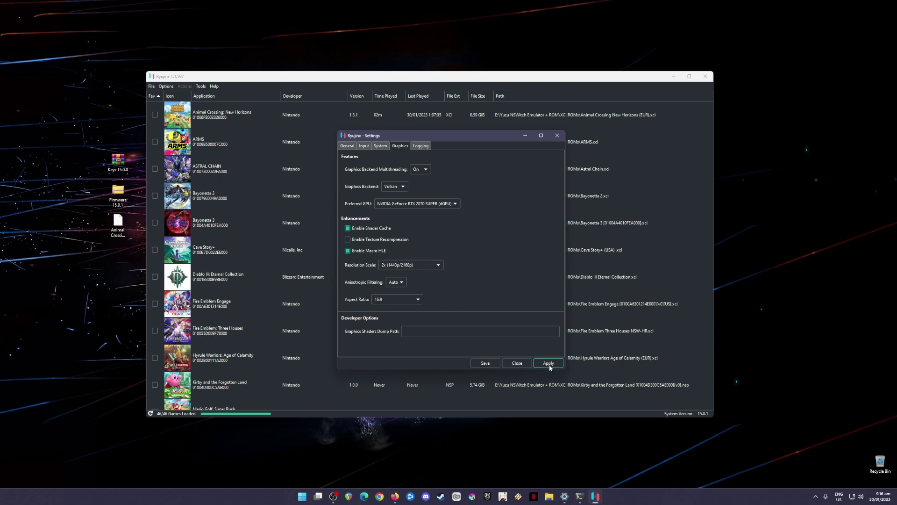
click(486, 363)
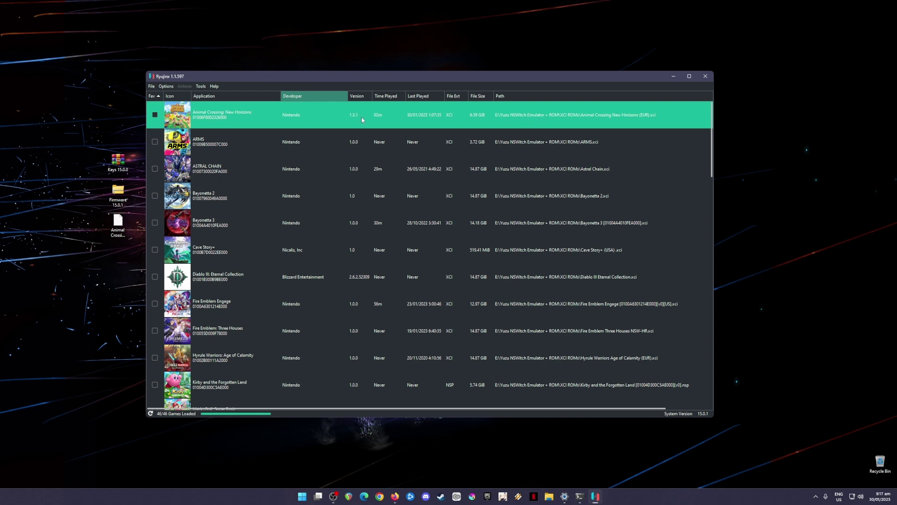
Launch Animal Crossing: New Horizons from the game list, and close Ryujinx after returning to the list.
double_click(429, 124)
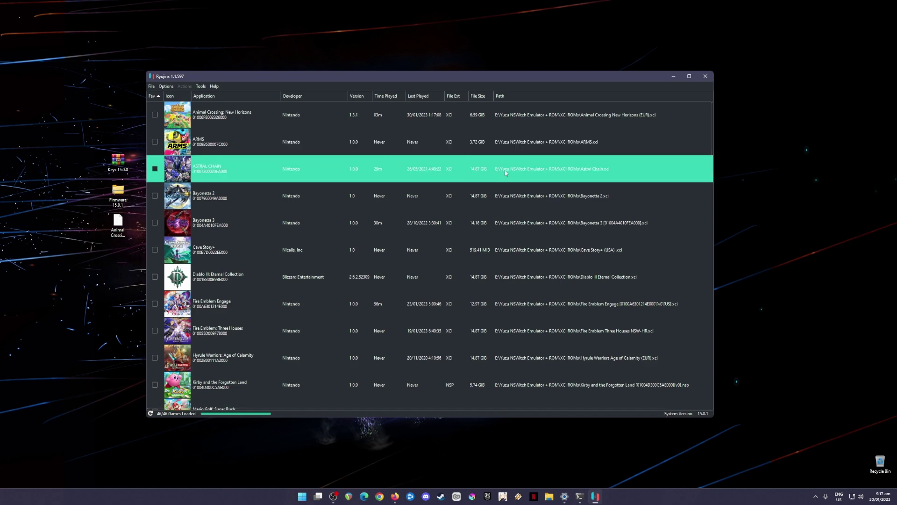
click(352, 117)
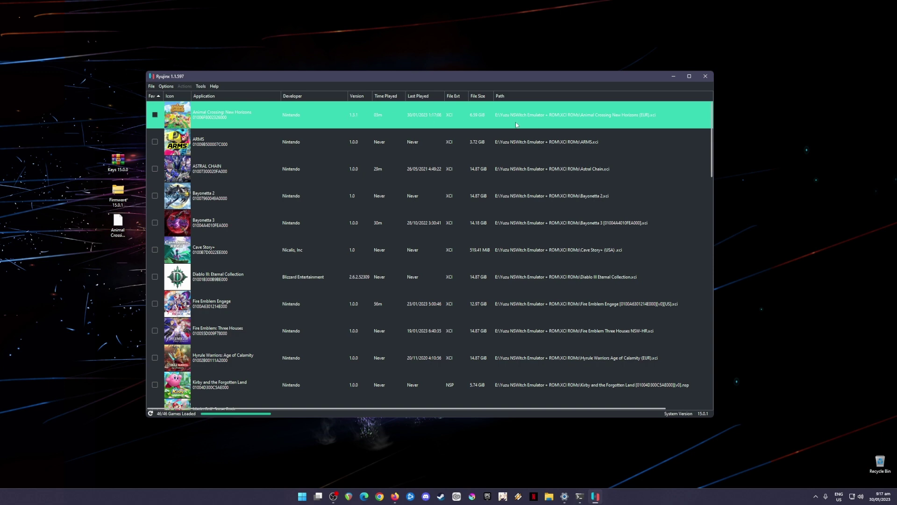
click(705, 76)
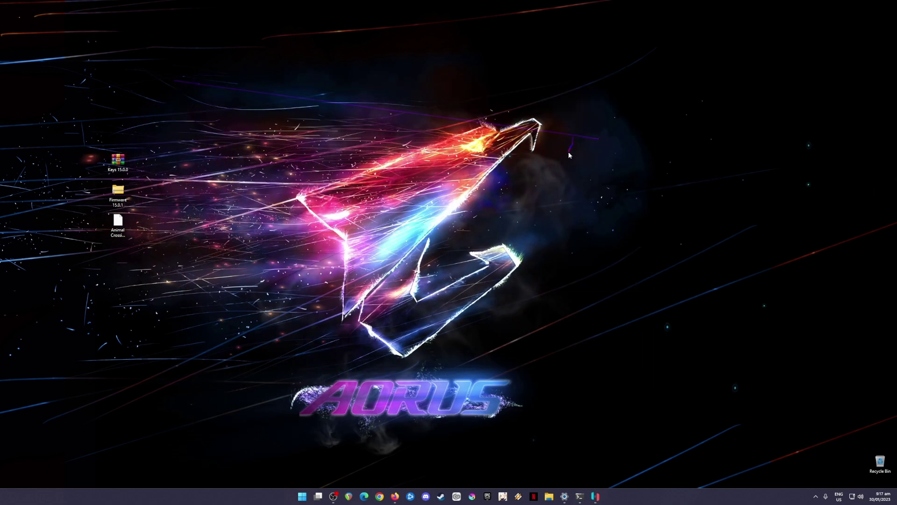